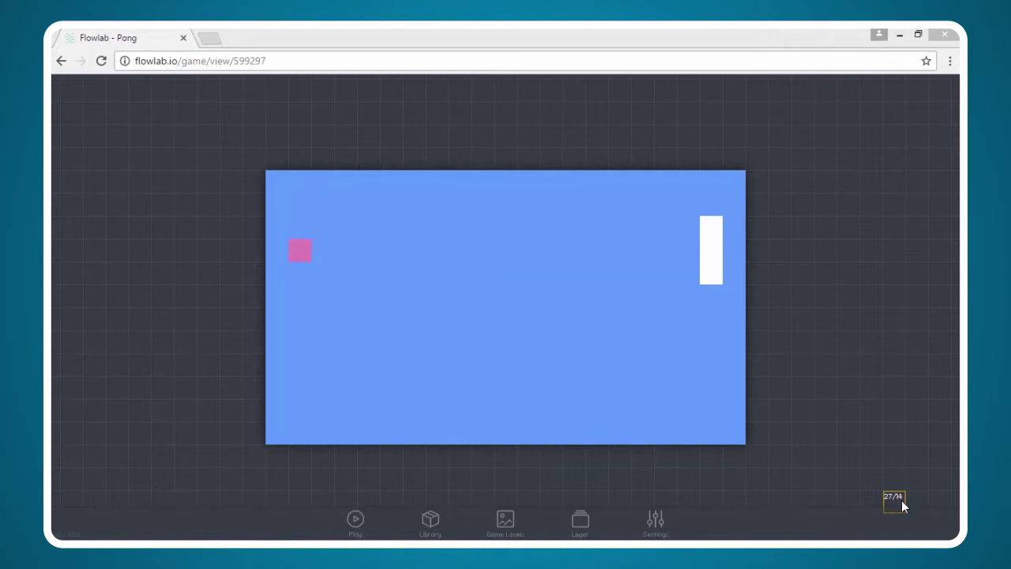
# Step: Create a new object below the playfield with type 'Bottom Wall' and name 'bottom wall'
pyautogui.click(278, 457)
pyautogui.click(247, 460)
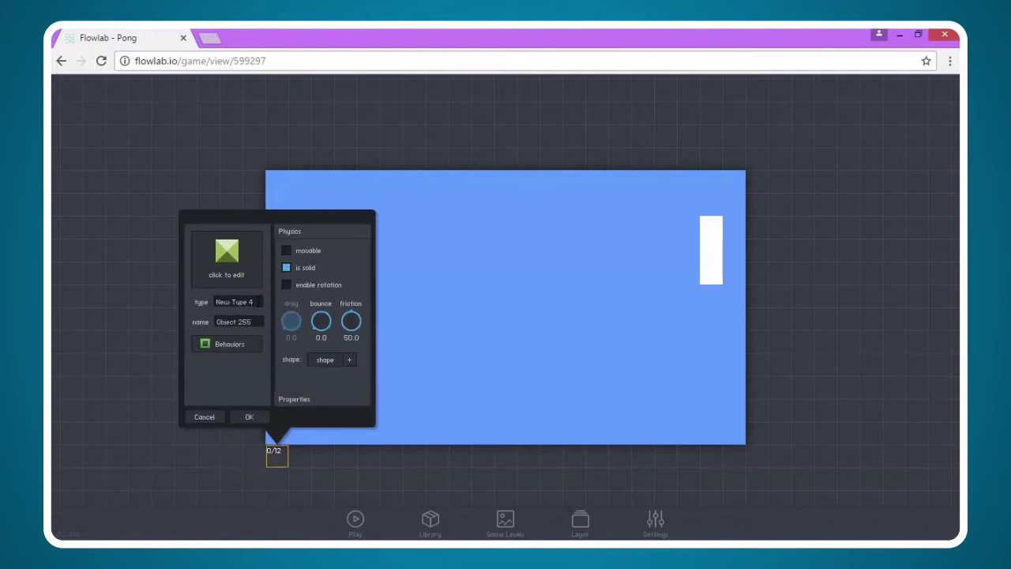
pyautogui.click(257, 302)
pyautogui.press('BackSpace')
pyautogui.press('BackSpace')
pyautogui.press('BackSpace')
pyautogui.press('BackSpace')
pyautogui.press('BackSpace')
pyautogui.press('BackSpace')
pyautogui.press('BackSpace')
pyautogui.press('BackSpace')
pyautogui.write('Bottom Wall')
pyautogui.click(257, 321)
pyautogui.press('BackSpace')
pyautogui.press('BackSpace')
pyautogui.press('BackSpace')
pyautogui.press('BackSpace')
pyautogui.press('BackSpace')
pyautogui.press('BackSpace')
pyautogui.press('BackSpace')
pyautogui.press('BackSpace')
pyautogui.press('BackSpace')
pyautogui.press('BackSpace')
pyautogui.write('bottom wall')
# Step: Keep the object solid, set its friction to 0.0 and use a rectangle collision shape
pyautogui.click(300, 269)
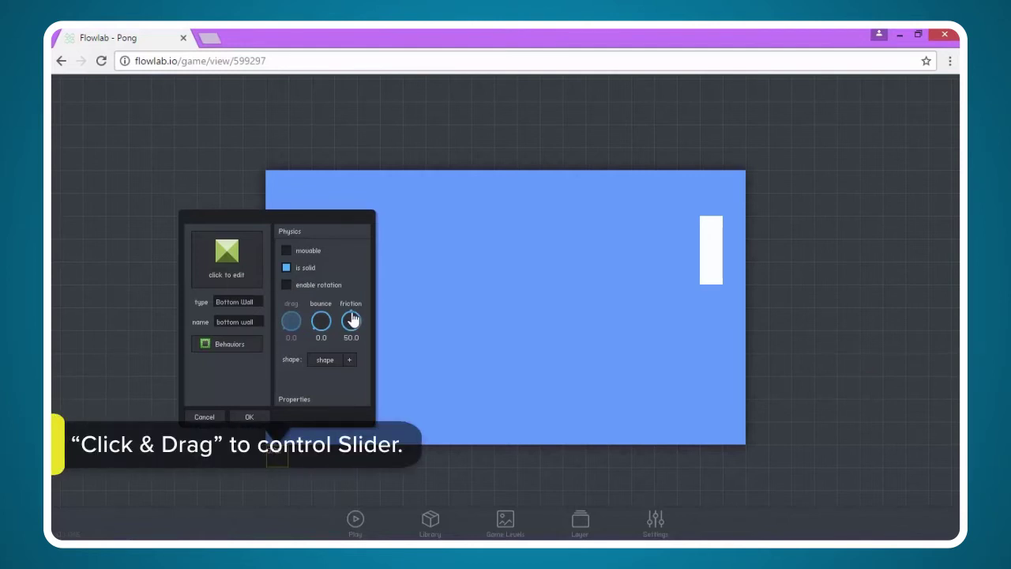
pyautogui.moveTo(352, 318); pyautogui.dragTo(351, 346)
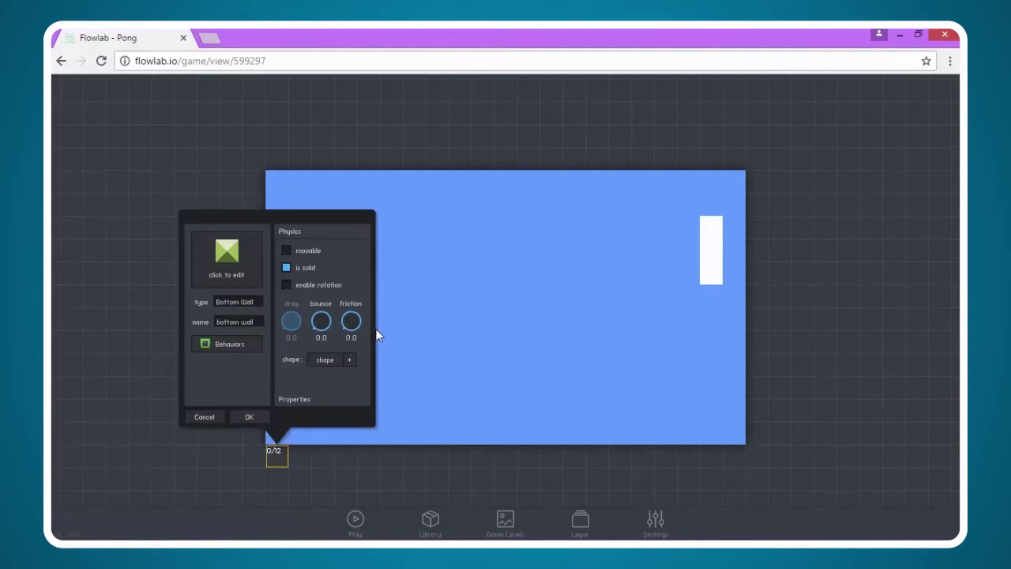
pyautogui.click(347, 364)
pyautogui.click(331, 387)
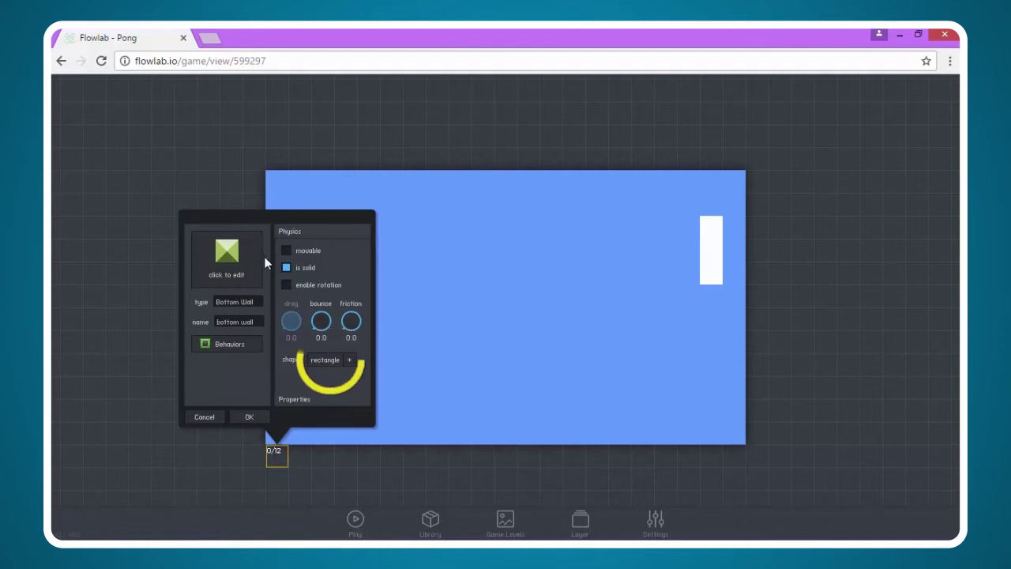
# Step: Paint the bottom wall's sprite solid black and confirm its properties
pyautogui.click(227, 278)
pyautogui.click(162, 527)
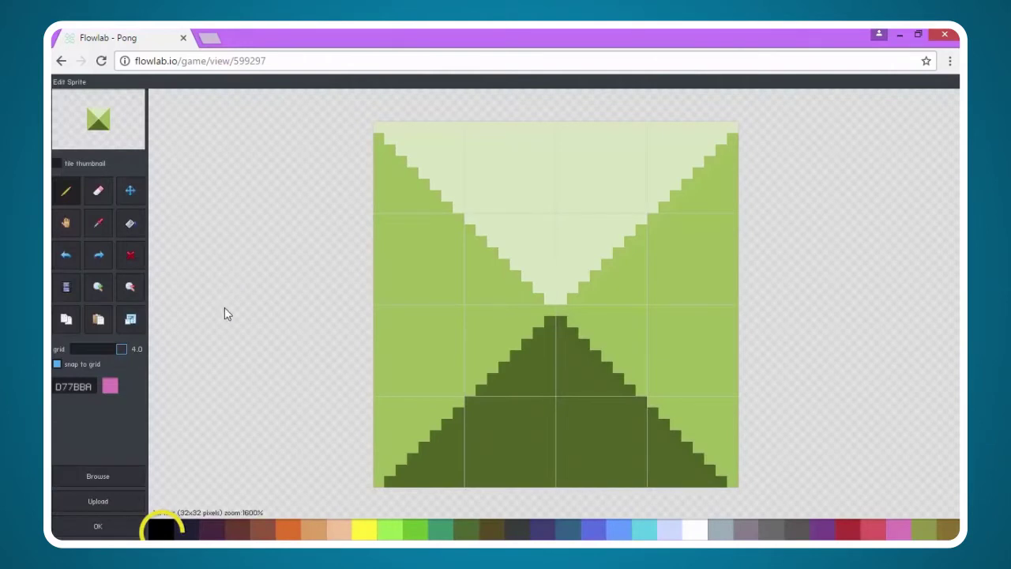
pyautogui.moveTo(419, 165)
pyautogui.mouseDown()
pyautogui.moveTo(672, 234)
pyautogui.moveTo(691, 415)
pyautogui.moveTo(445, 431)
pyautogui.mouseUp()
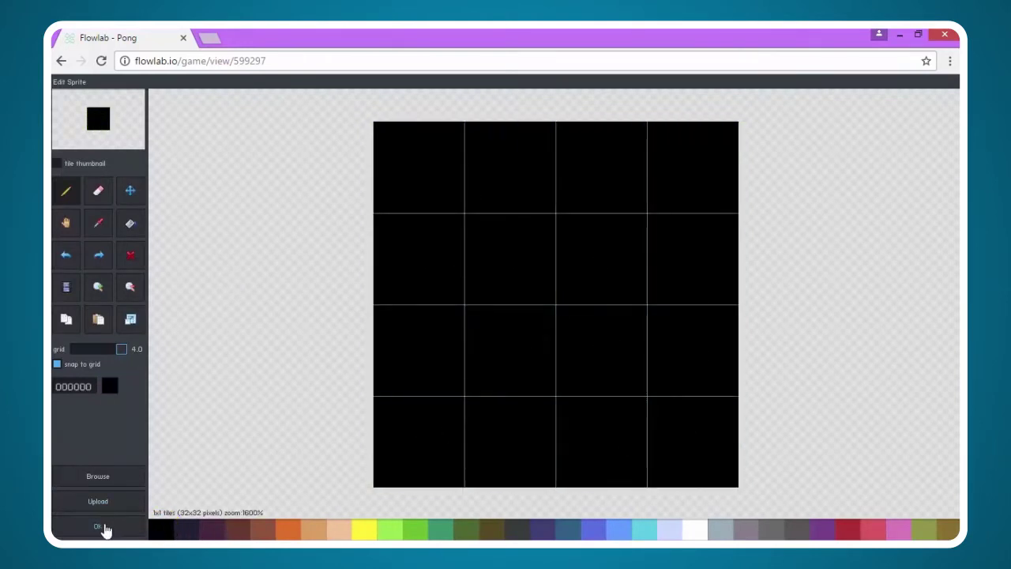
pyautogui.click(98, 527)
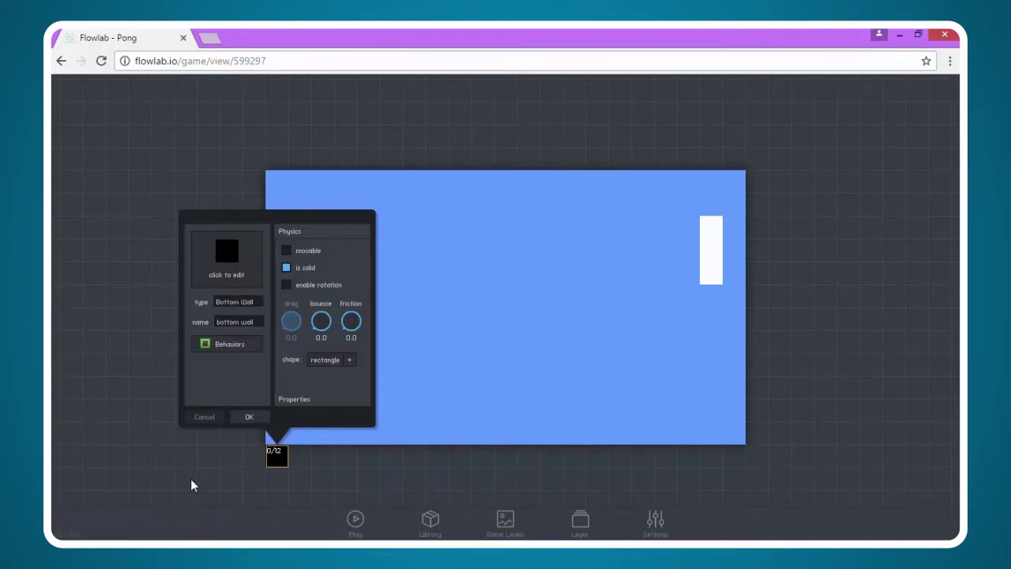
pyautogui.moveTo(237, 538)
pyautogui.click(251, 417)
# Step: Clone the bottom wall block across to the playfield's right edge
pyautogui.click(279, 458)
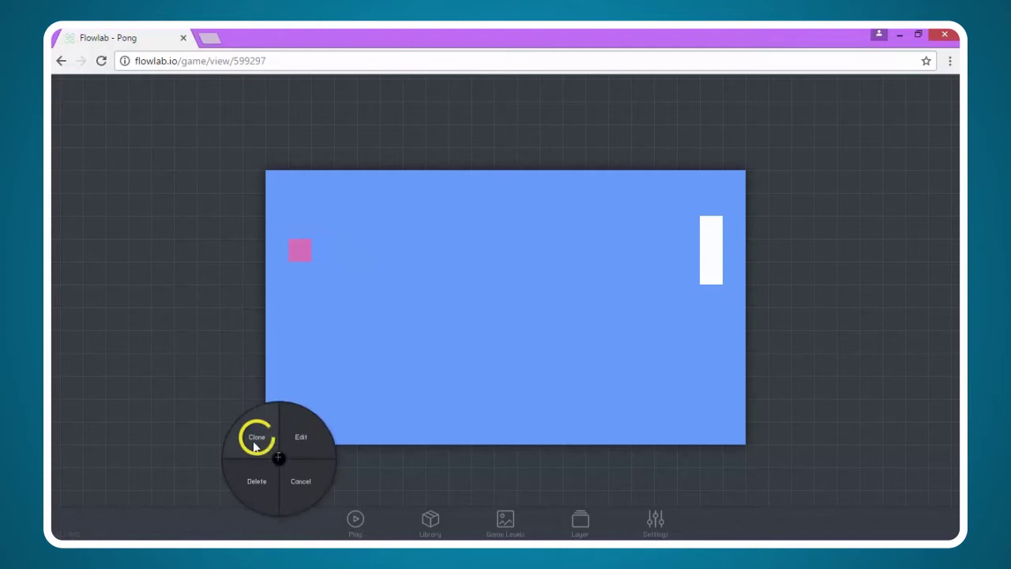
pyautogui.click(254, 445)
pyautogui.click(304, 463)
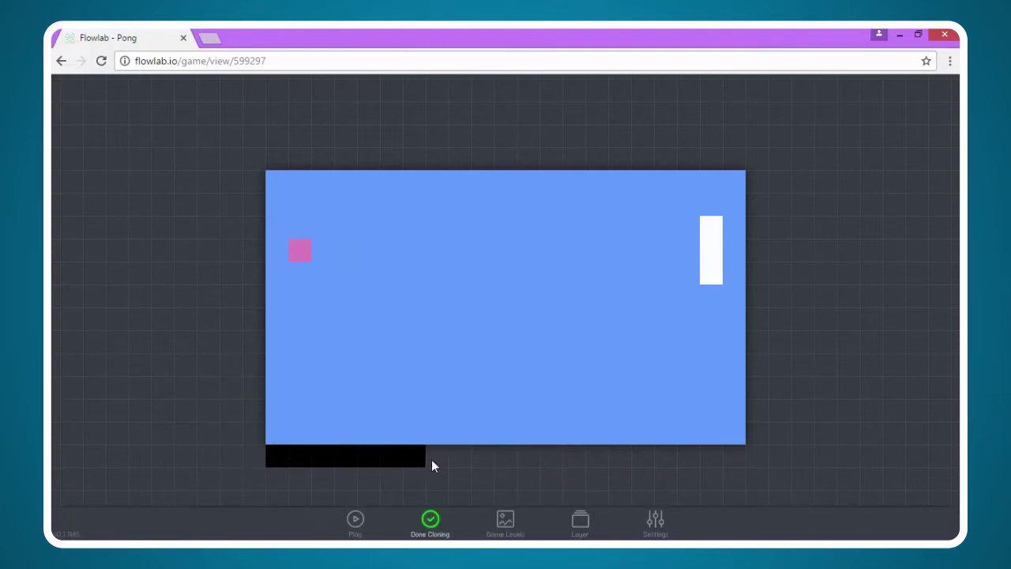
pyautogui.moveTo(431, 466); pyautogui.dragTo(723, 466)
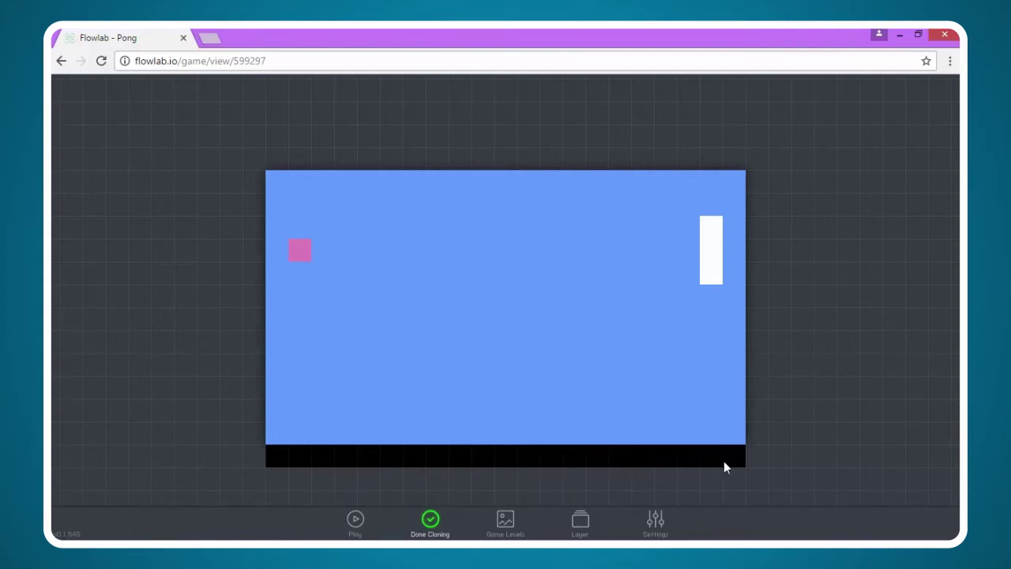
pyautogui.click(431, 521)
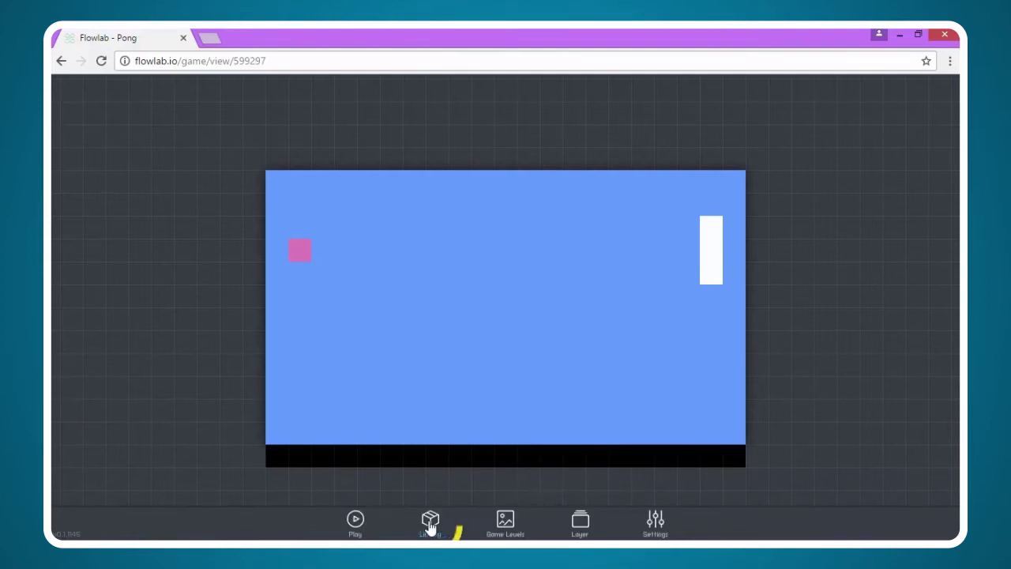
# Step: Check a bottom wall piece's properties and close them unchanged
pyautogui.click(507, 458)
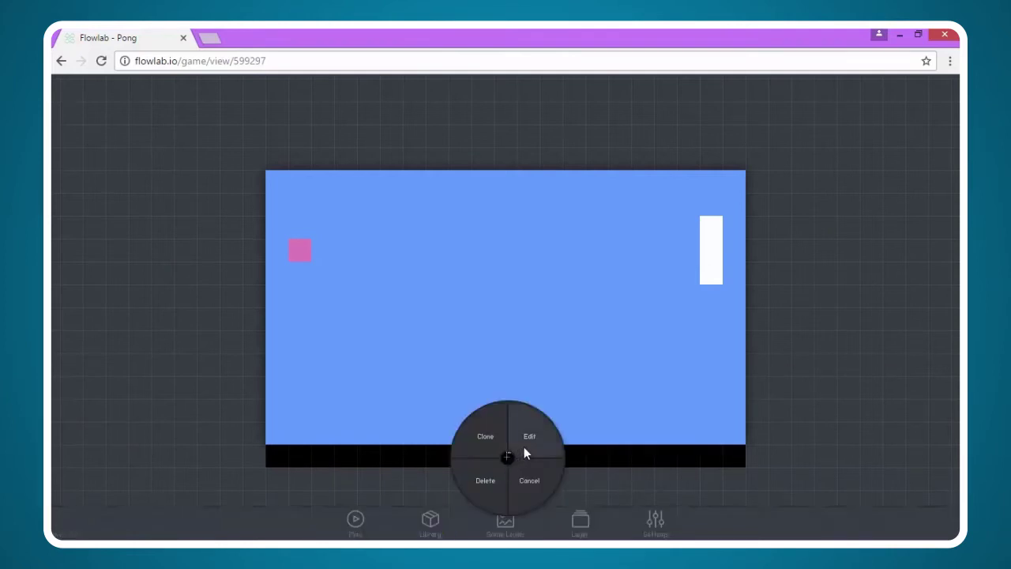
pyautogui.click(526, 450)
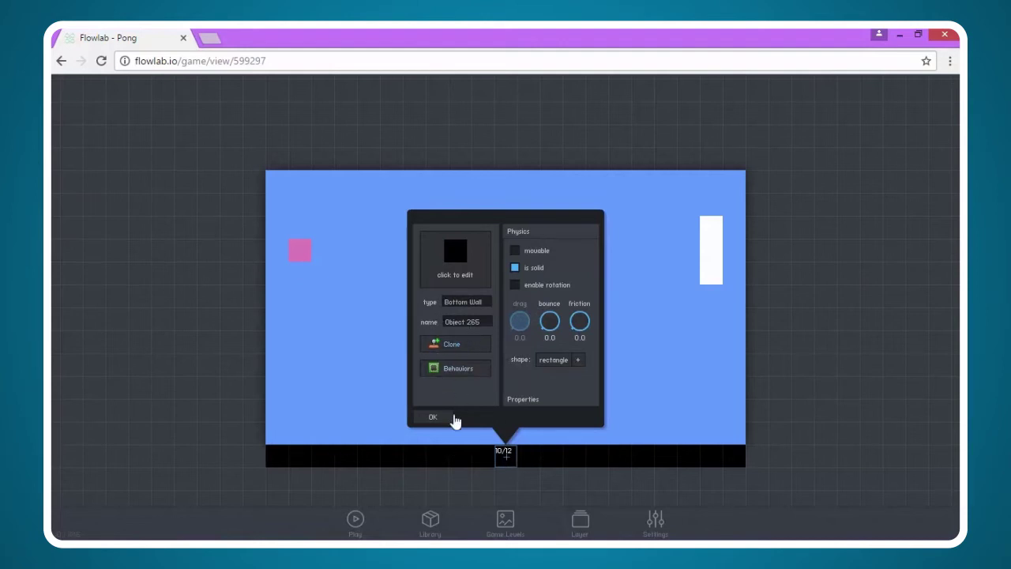
pyautogui.click(552, 464)
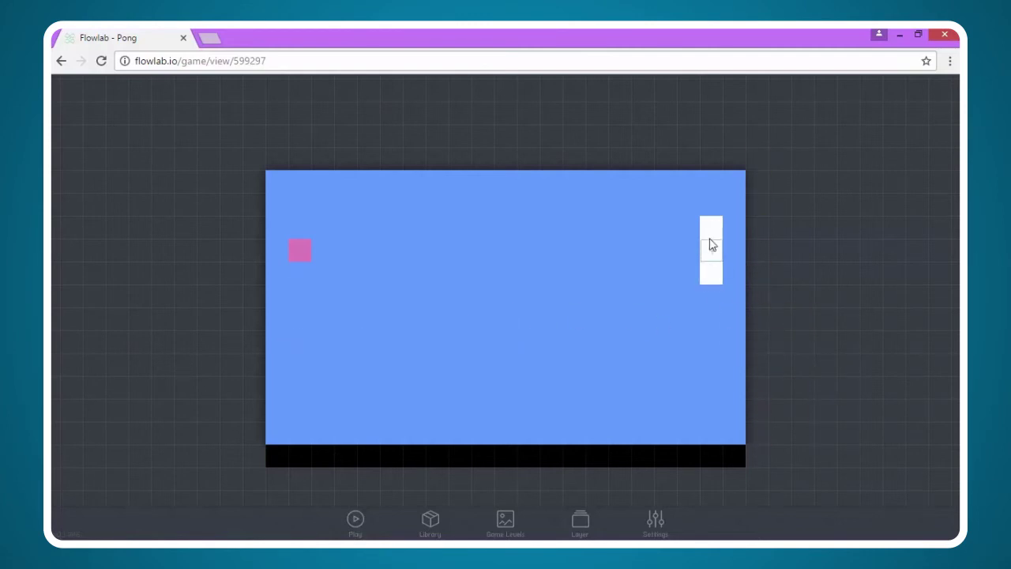
# Step: Create a new object beside the right edge with type 'Right Wall' and name 'right wall'
pyautogui.click(758, 431)
pyautogui.click(732, 432)
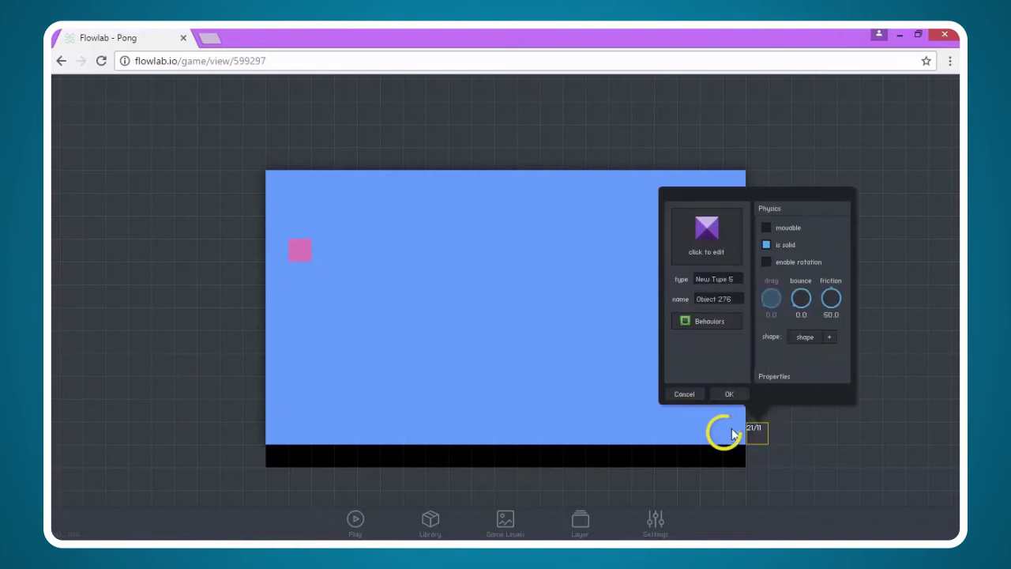
pyautogui.press('BackSpace')
pyautogui.press('BackSpace')
pyautogui.press('BackSpace')
pyautogui.press('BackSpace')
pyautogui.press('BackSpace')
pyautogui.press('BackSpace')
pyautogui.press('BackSpace')
pyautogui.press('BackSpace')
pyautogui.press('BackSpace')
pyautogui.press('BackSpace')
pyautogui.write('Right Wa')
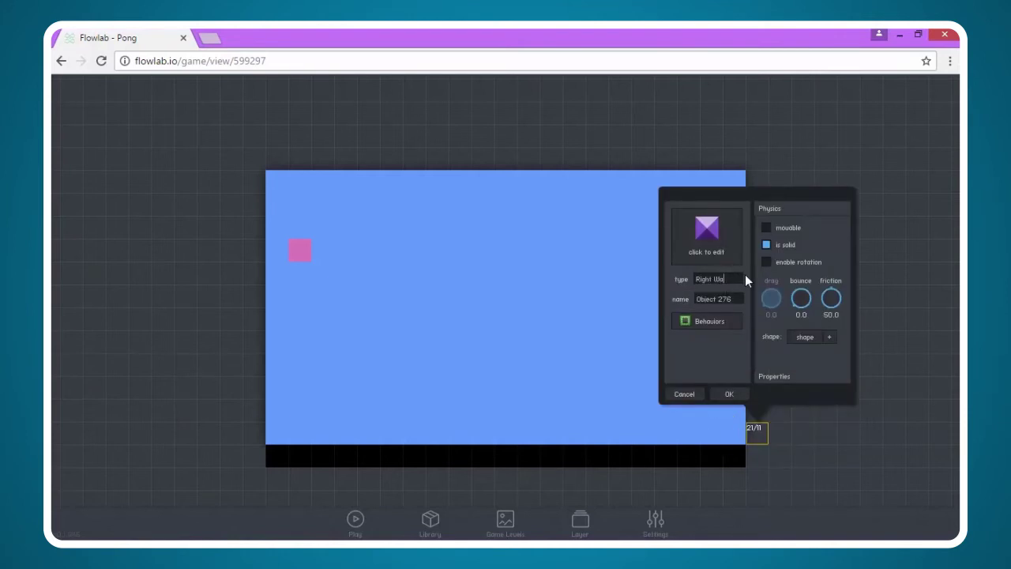
pyautogui.click(746, 297)
pyautogui.press('BackSpace')
pyautogui.press('BackSpace')
pyautogui.press('BackSpace')
pyautogui.press('BackSpace')
pyautogui.press('BackSpace')
pyautogui.press('BackSpace')
pyautogui.press('BackSpace')
pyautogui.press('BackSpace')
pyautogui.press('BackSpace')
pyautogui.press('BackSpace')
pyautogui.write('right wall')
# Step: Set friction to 0.0, choose a rectangle collision shape, and paint the sprite black
pyautogui.click(830, 296)
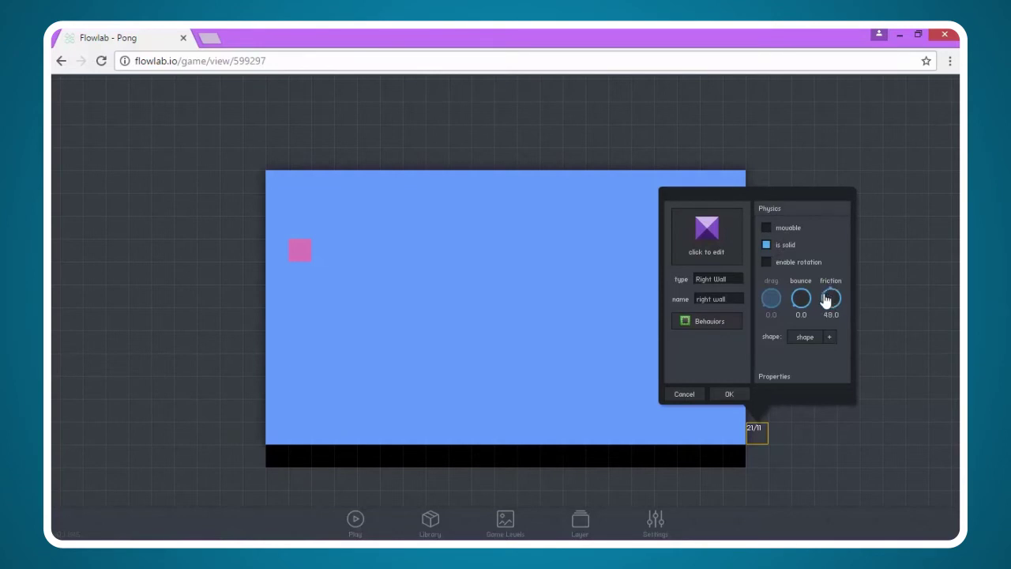
pyautogui.click(826, 348)
pyautogui.click(799, 365)
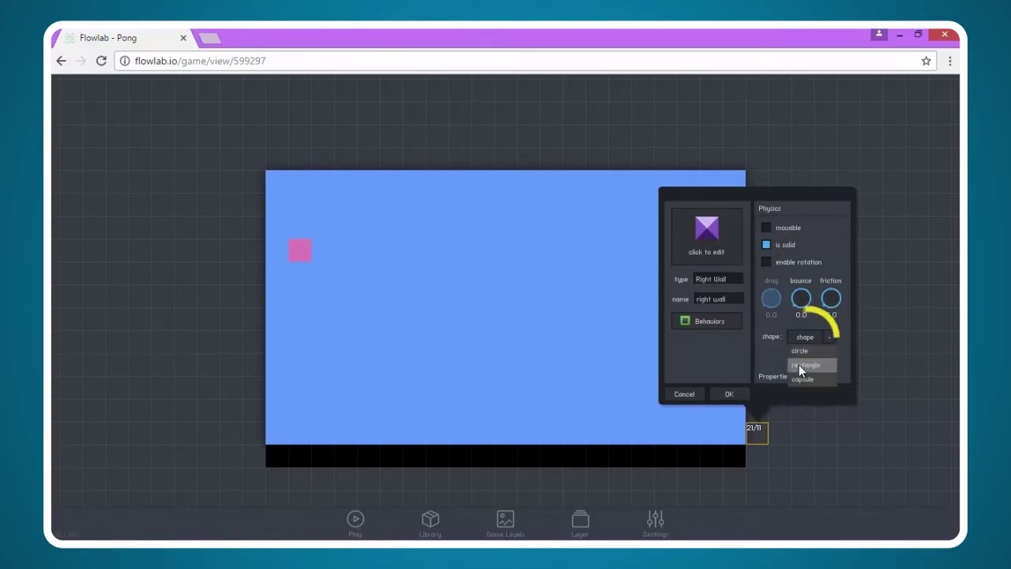
pyautogui.click(705, 254)
pyautogui.moveTo(398, 158)
pyautogui.mouseDown()
pyautogui.moveTo(639, 169)
pyautogui.moveTo(675, 255)
pyautogui.moveTo(438, 264)
pyautogui.moveTo(481, 367)
pyautogui.moveTo(609, 365)
pyautogui.moveTo(668, 400)
pyautogui.moveTo(598, 425)
pyautogui.moveTo(435, 436)
pyautogui.moveTo(342, 428)
pyautogui.mouseUp()
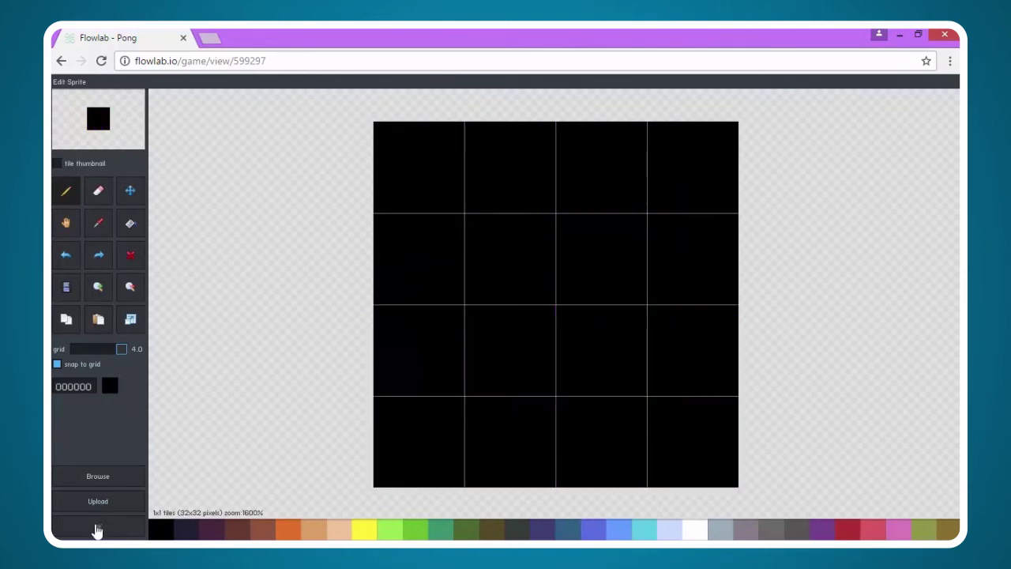
# Step: Confirm the black Right Wall and clone it up the level's entire right edge
pyautogui.click(98, 526)
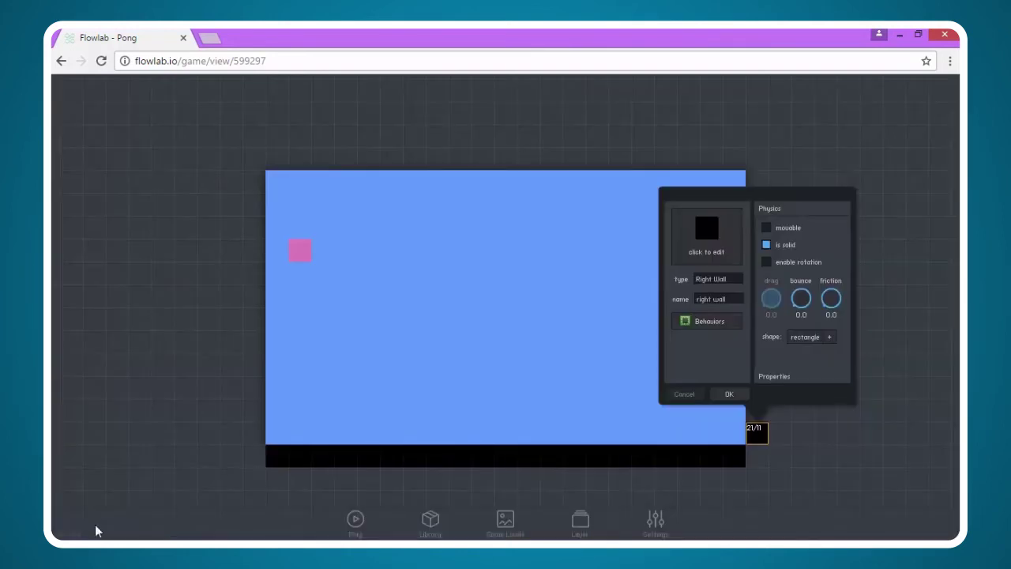
pyautogui.click(729, 395)
pyautogui.click(758, 434)
pyautogui.click(737, 410)
pyautogui.moveTo(755, 411); pyautogui.dragTo(755, 257)
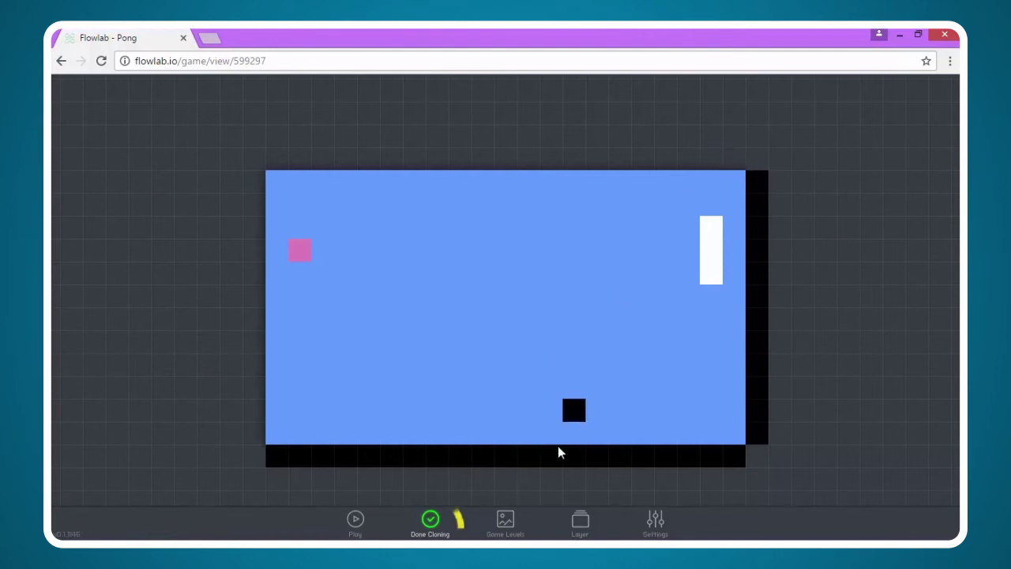
pyautogui.click(430, 521)
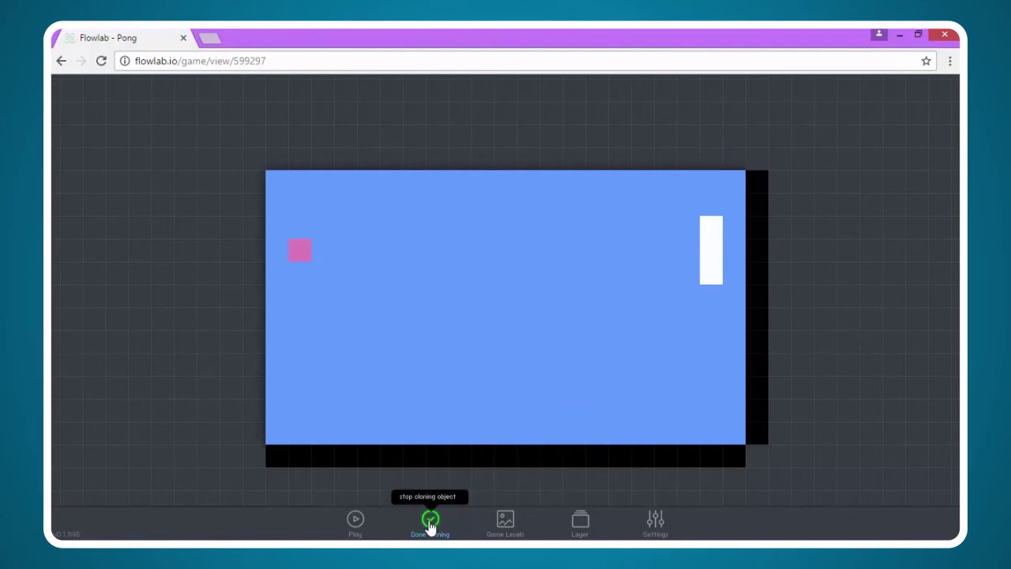
pyautogui.click(431, 523)
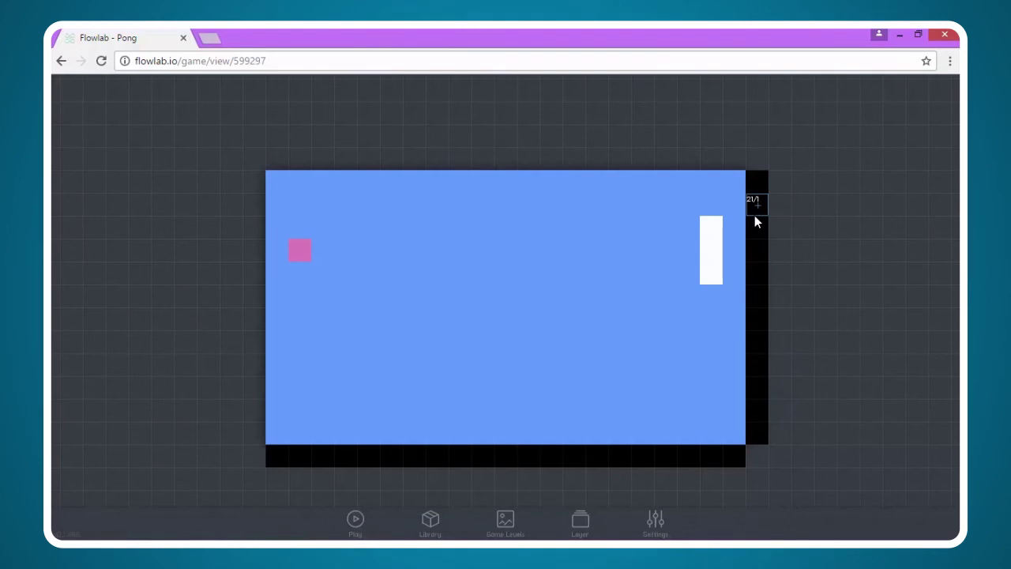
# Step: Bring up the action menu on the empty tile above the top-right corner
pyautogui.click(734, 161)
# Step: Create a 'Top Wall' object named 'top wall' with friction 0.0 and rectangle shape, then edit its sprite
pyautogui.click(709, 161)
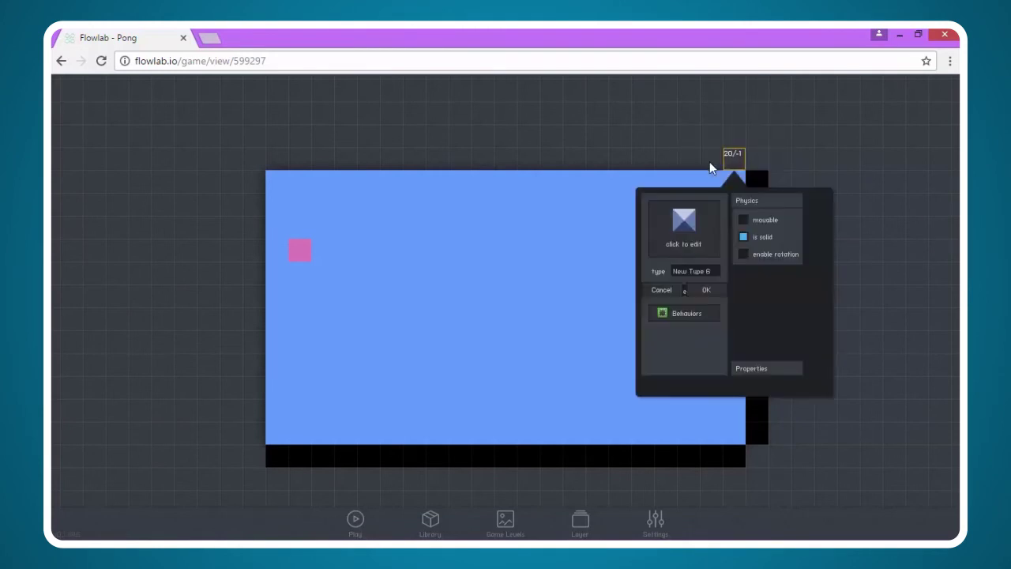
pyautogui.click(714, 272)
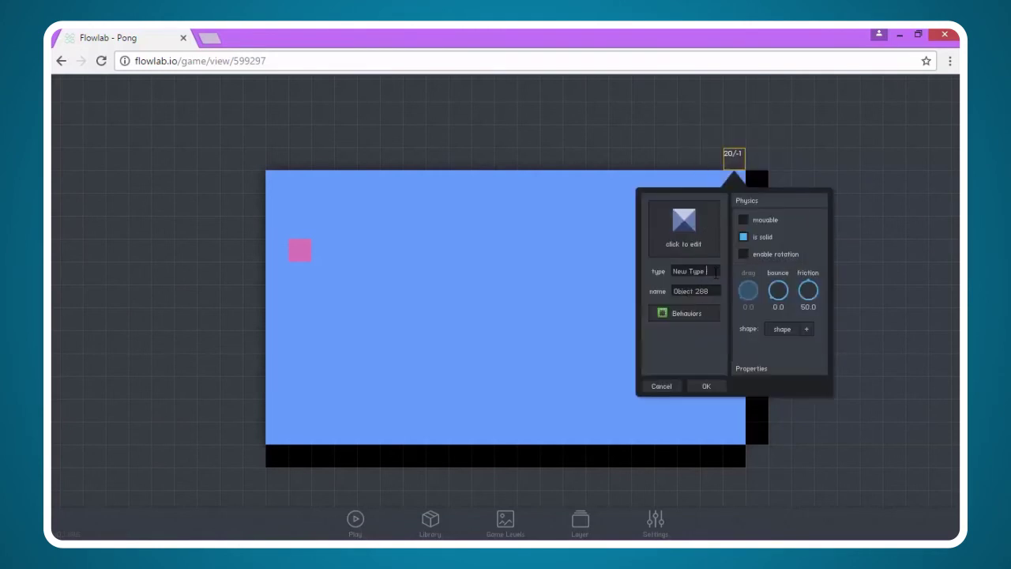
pyautogui.write('Top Wall')
pyautogui.click(715, 290)
pyautogui.write('top wall')
pyautogui.moveTo(809, 290); pyautogui.dragTo(801, 319)
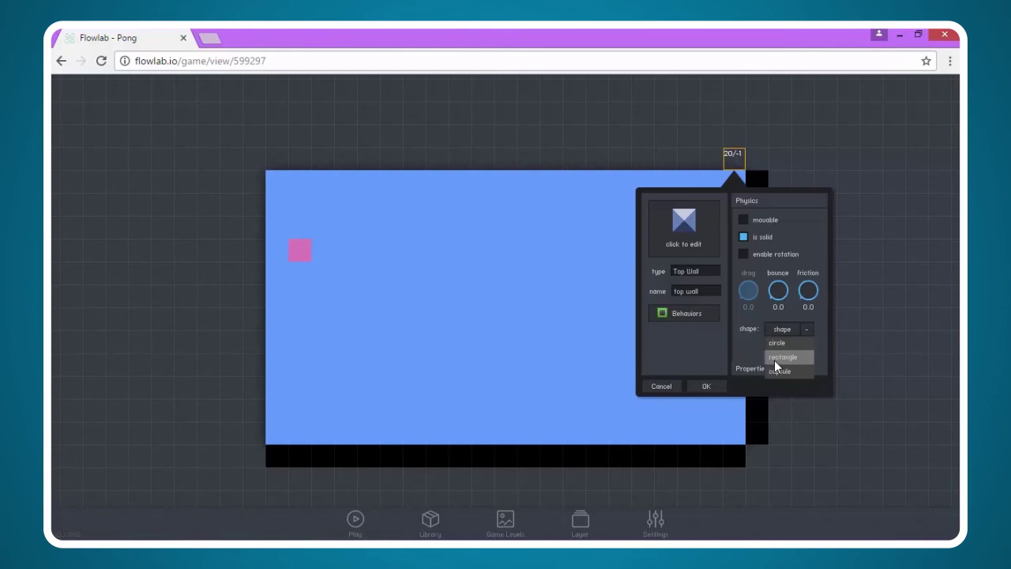
pyautogui.click(775, 358)
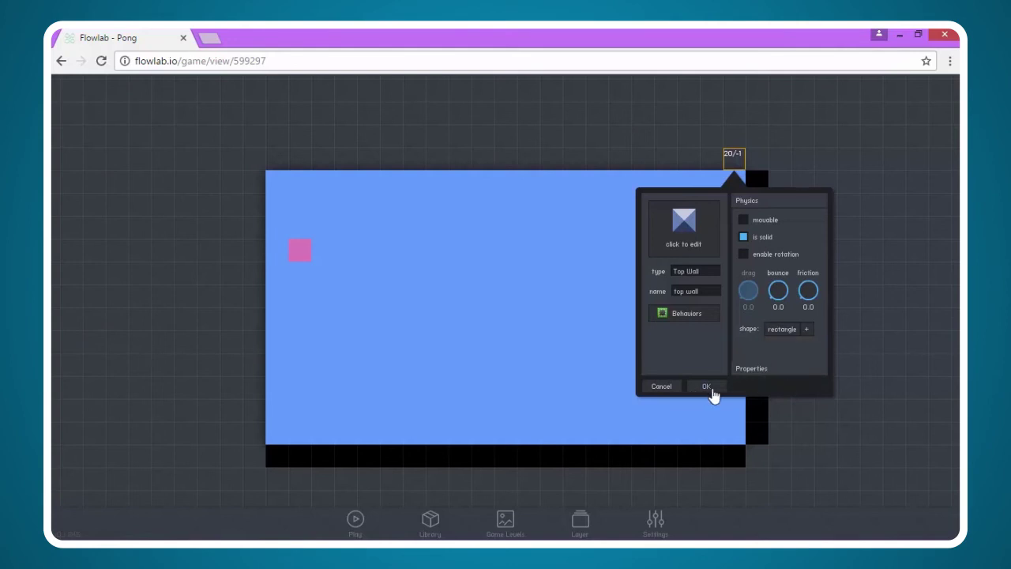
pyautogui.click(684, 237)
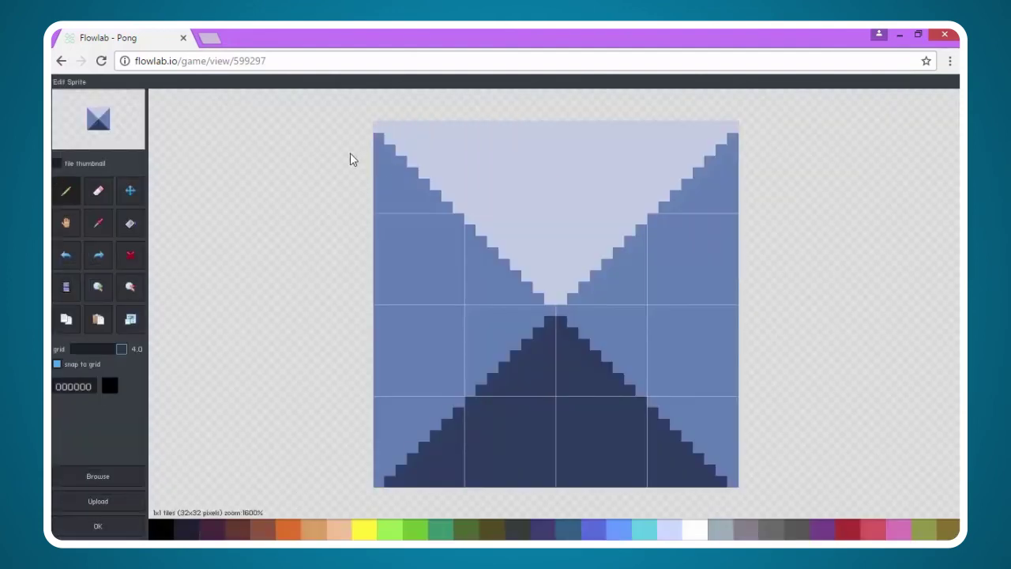
# Step: Paint the top wall black, apply its settings, and clone it along the full top edge
pyautogui.moveTo(469, 161)
pyautogui.mouseDown()
pyautogui.moveTo(695, 171)
pyautogui.moveTo(510, 242)
pyautogui.moveTo(445, 336)
pyautogui.moveTo(685, 398)
pyautogui.moveTo(494, 435)
pyautogui.moveTo(330, 447)
pyautogui.mouseUp()
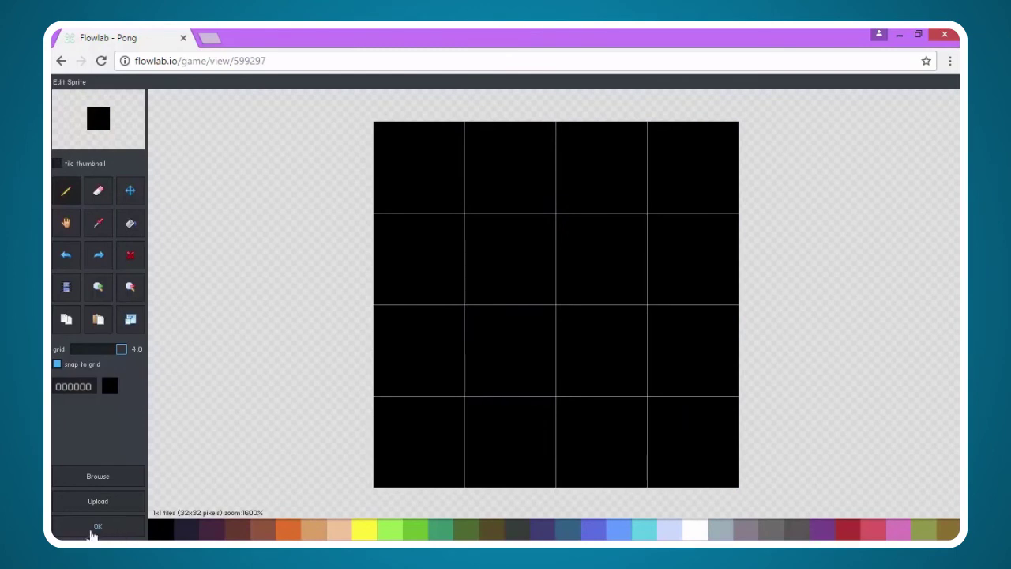
pyautogui.click(98, 526)
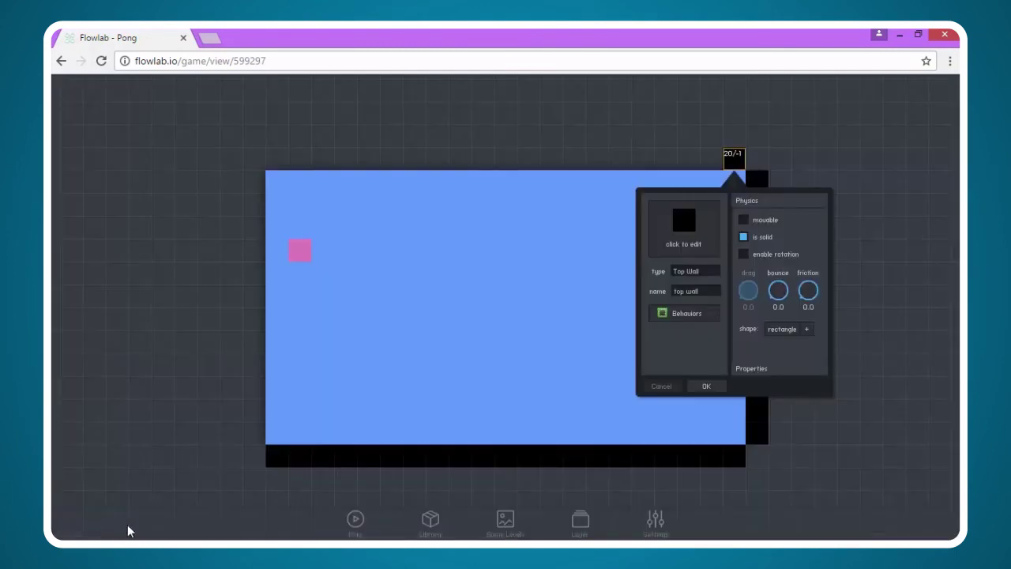
pyautogui.click(706, 387)
pyautogui.moveTo(733, 158); pyautogui.dragTo(278, 167)
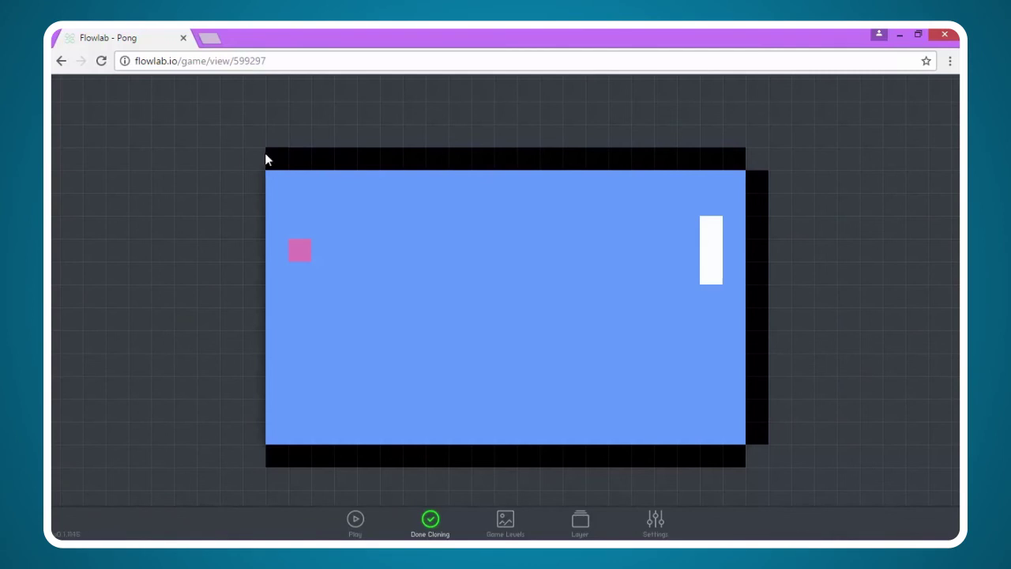
pyautogui.click(433, 523)
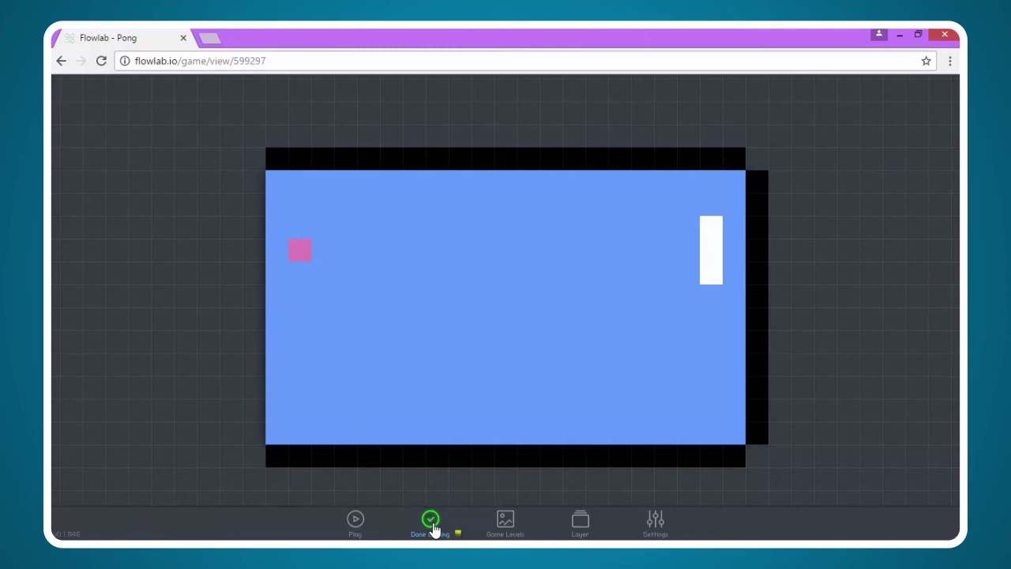
# Step: Create a new object on the tile left of the top-left corner with type 'Left Wall'
pyautogui.click(255, 184)
pyautogui.click(222, 186)
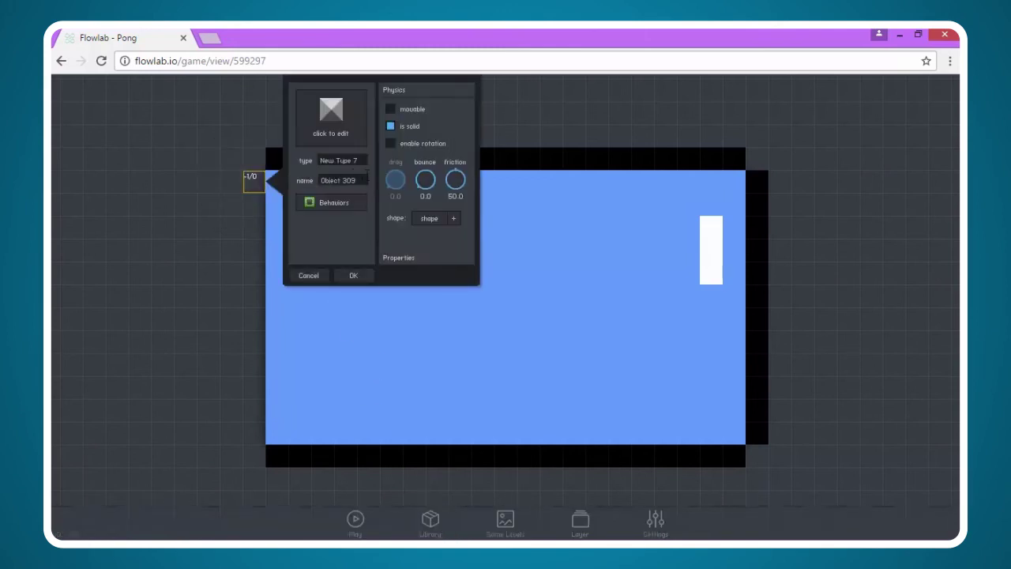
pyautogui.press('BackSpace')
pyautogui.press('BackSpace')
pyautogui.press('BackSpace')
pyautogui.press('BackSpace')
pyautogui.press('BackSpace')
pyautogui.press('BackSpace')
pyautogui.press('BackSpace')
pyautogui.press('BackSpace')
pyautogui.press('BackSpace')
pyautogui.press('BackSpace')
pyautogui.write('Left Wall')
# Step: Give the Left Wall a rectangle collision shape and a solid black sprite, then apply it
pyautogui.click(455, 221)
pyautogui.click(440, 237)
pyautogui.click(322, 128)
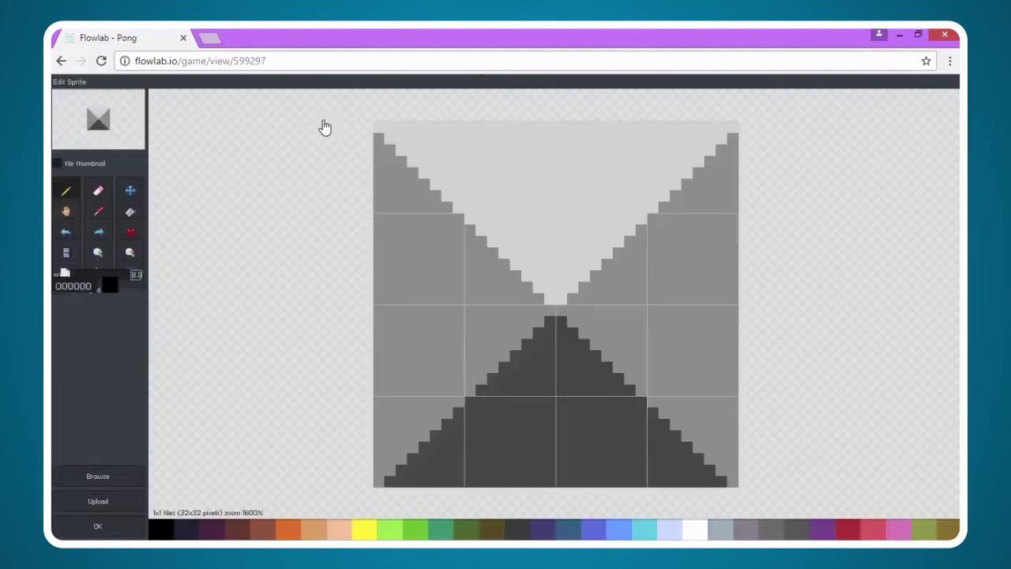
pyautogui.moveTo(418, 154)
pyautogui.mouseDown()
pyautogui.moveTo(661, 246)
pyautogui.moveTo(433, 340)
pyautogui.moveTo(674, 361)
pyautogui.moveTo(647, 396)
pyautogui.moveTo(418, 440)
pyautogui.mouseUp()
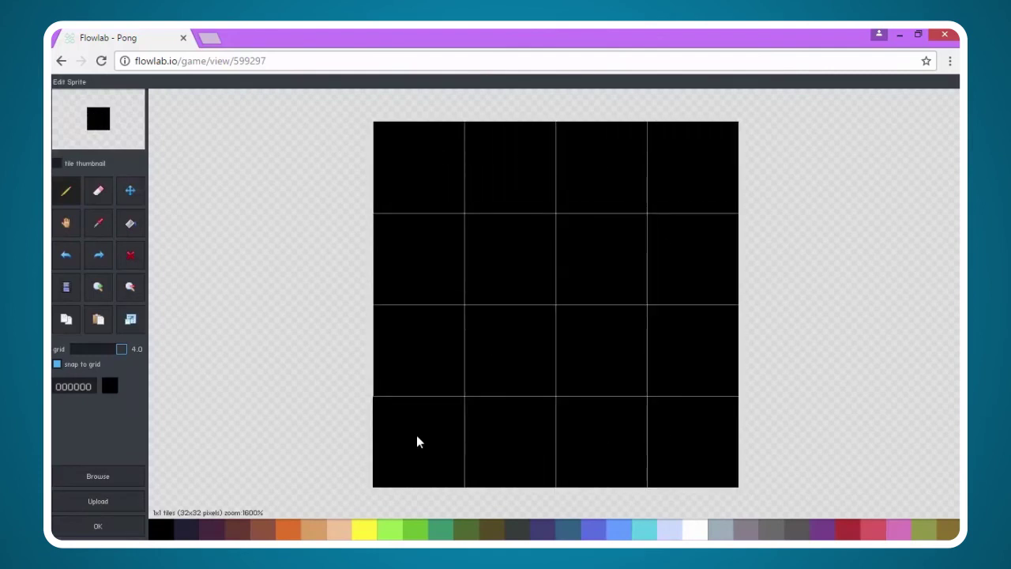
pyautogui.click(98, 526)
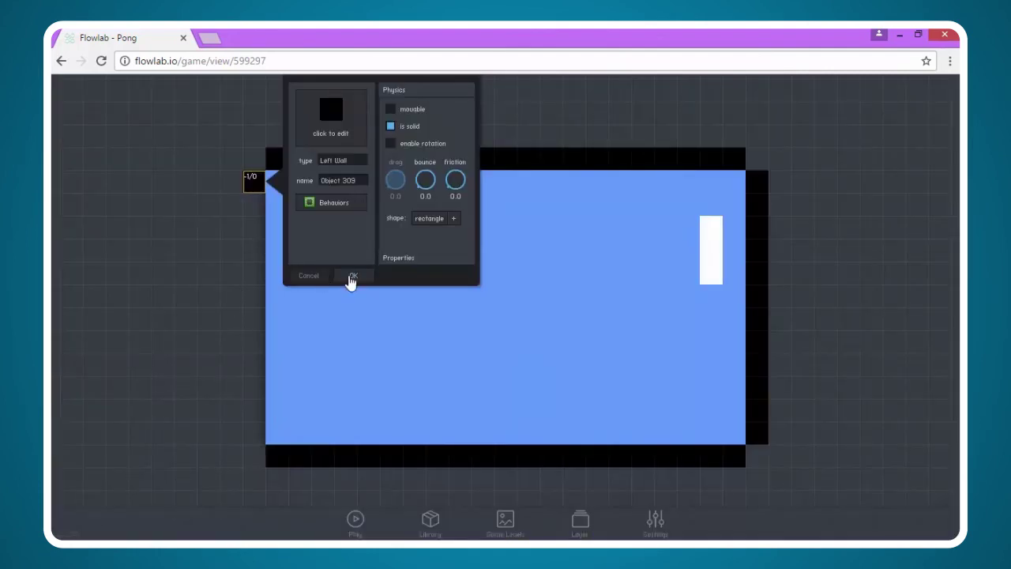
pyautogui.click(353, 275)
# Step: Clone the left wall tile down the level's entire left edge
pyautogui.click(254, 188)
pyautogui.click(231, 167)
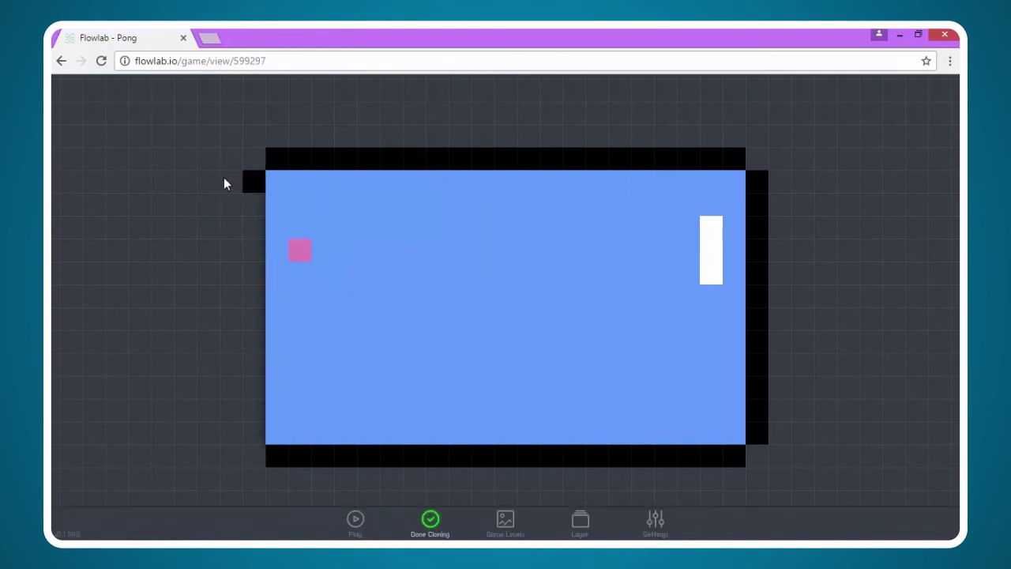
pyautogui.moveTo(252, 239); pyautogui.dragTo(254, 442)
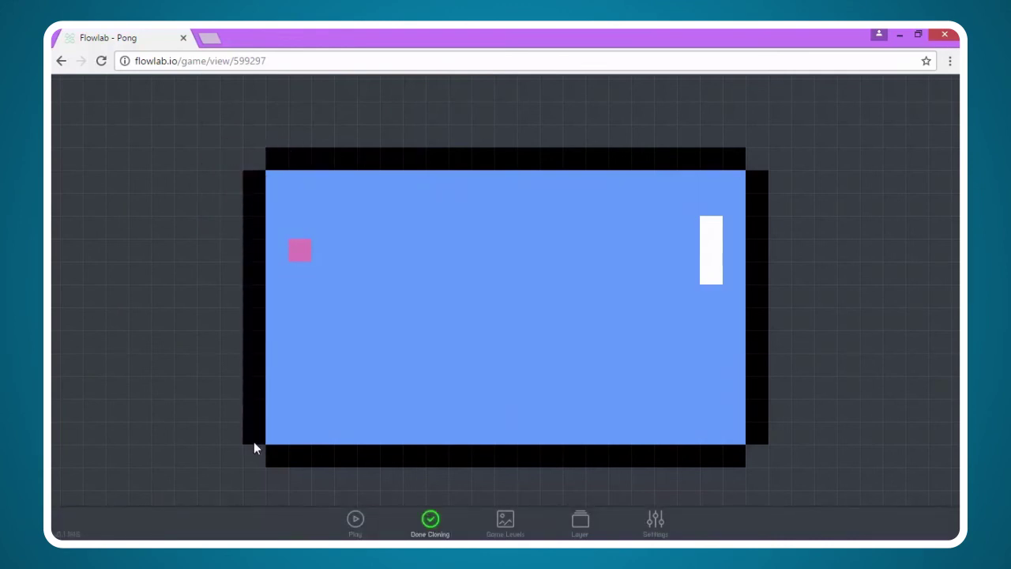